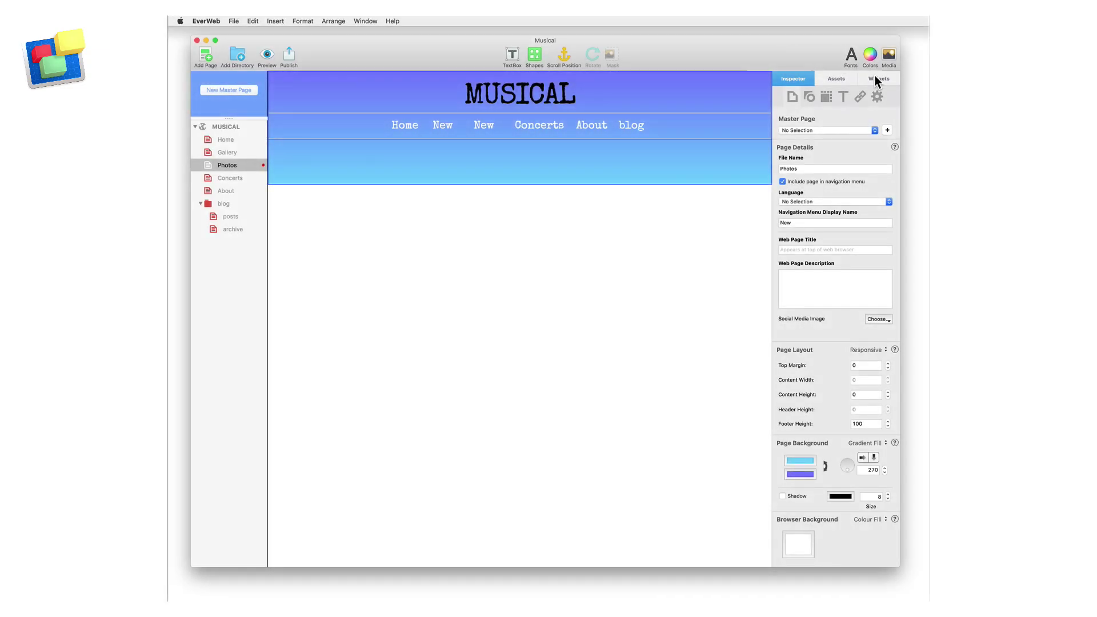
Step: Drag a Responsive Image Gallery widget from Widgets onto the Photos page below the header
left_click(893, 78)
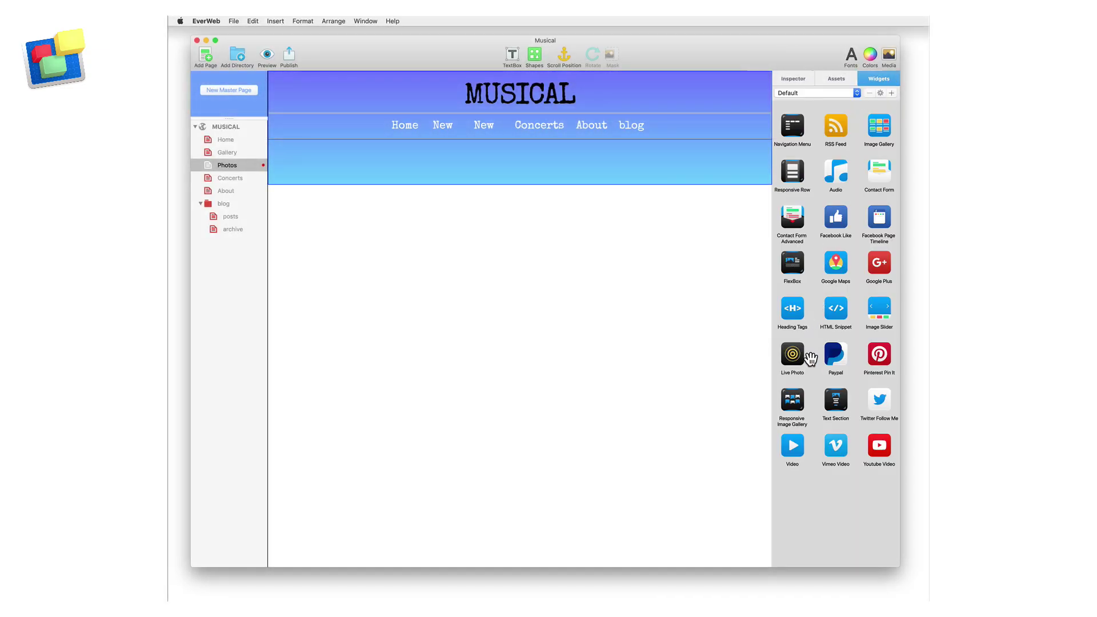
left_click_drag(794, 402, 553, 166)
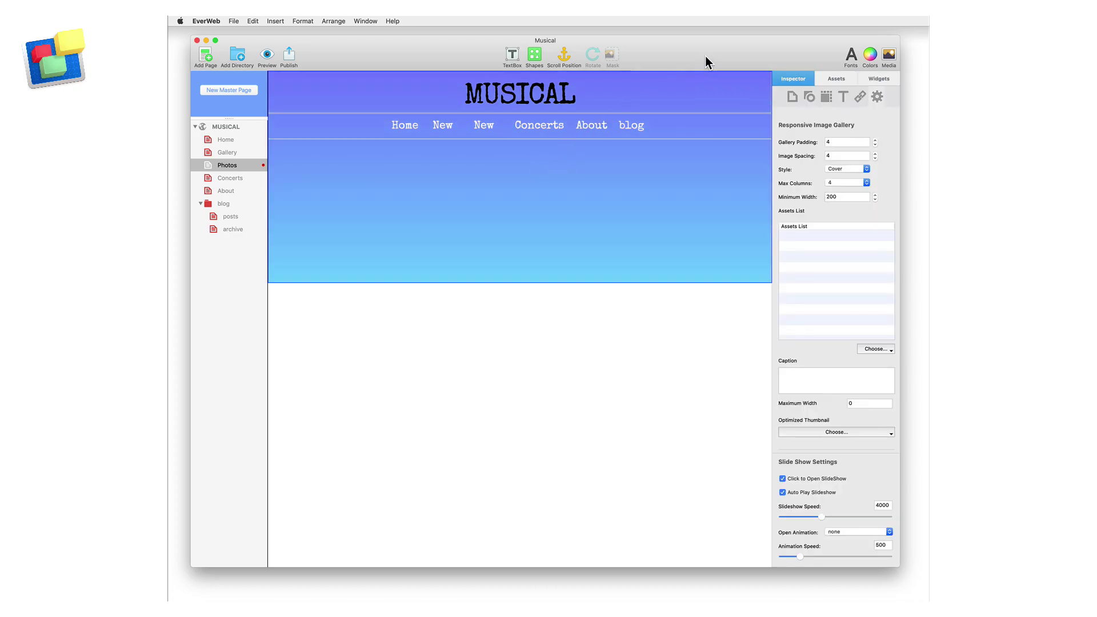
left_click_drag(707, 57, 608, 57)
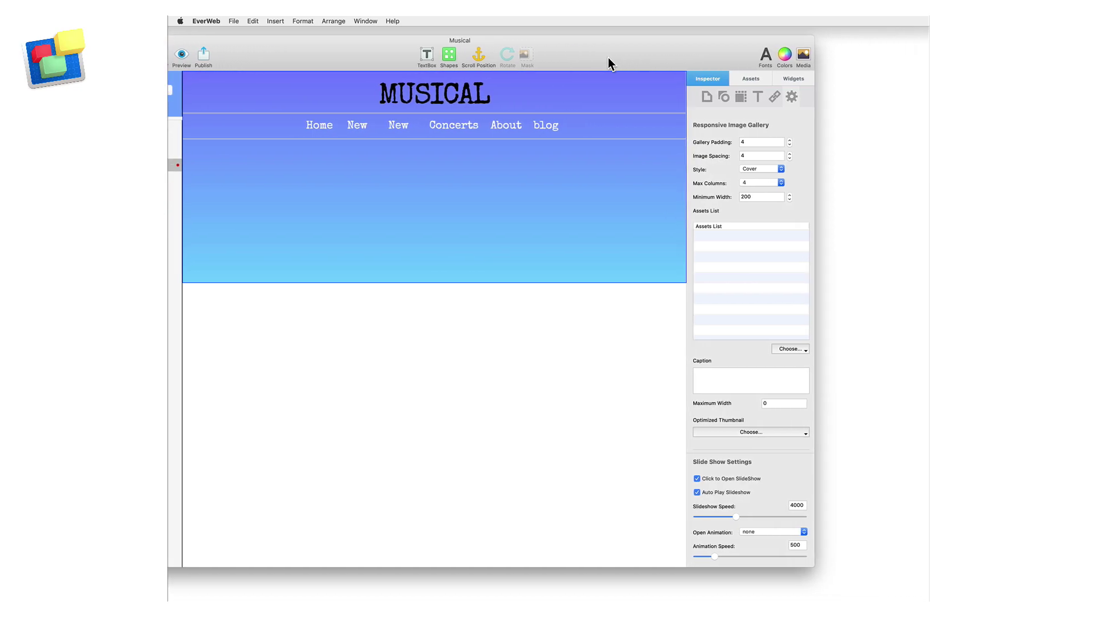
Step: Add concert-1.jpeg, concert-10.jpg and further concert images to the gallery's Assets List
left_click(801, 349)
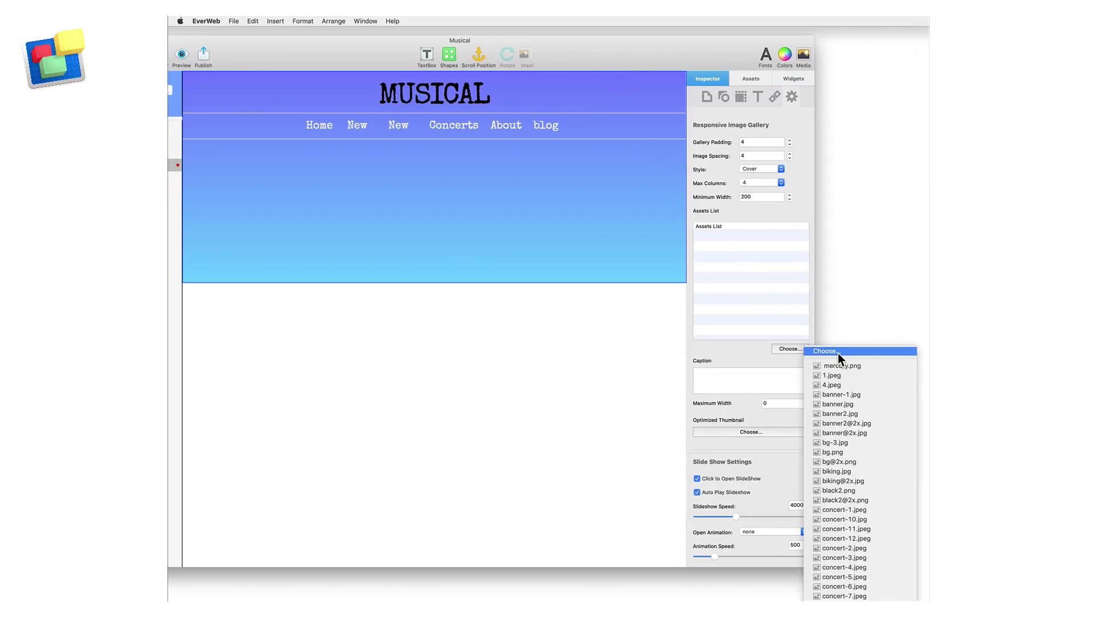
scroll(854, 486, "down", 4)
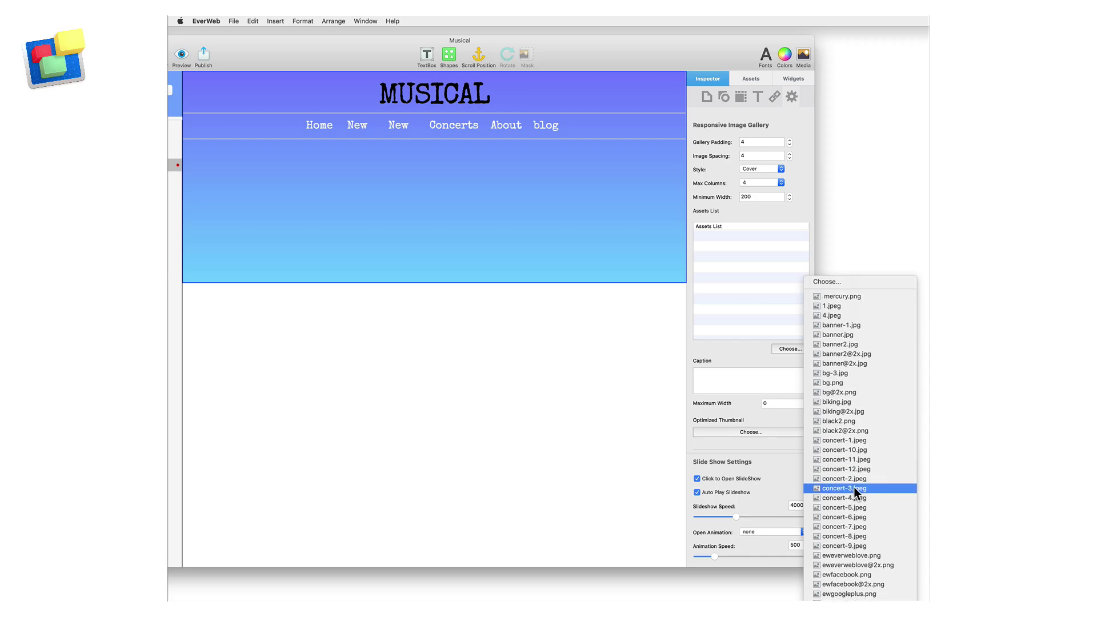
left_click(852, 441)
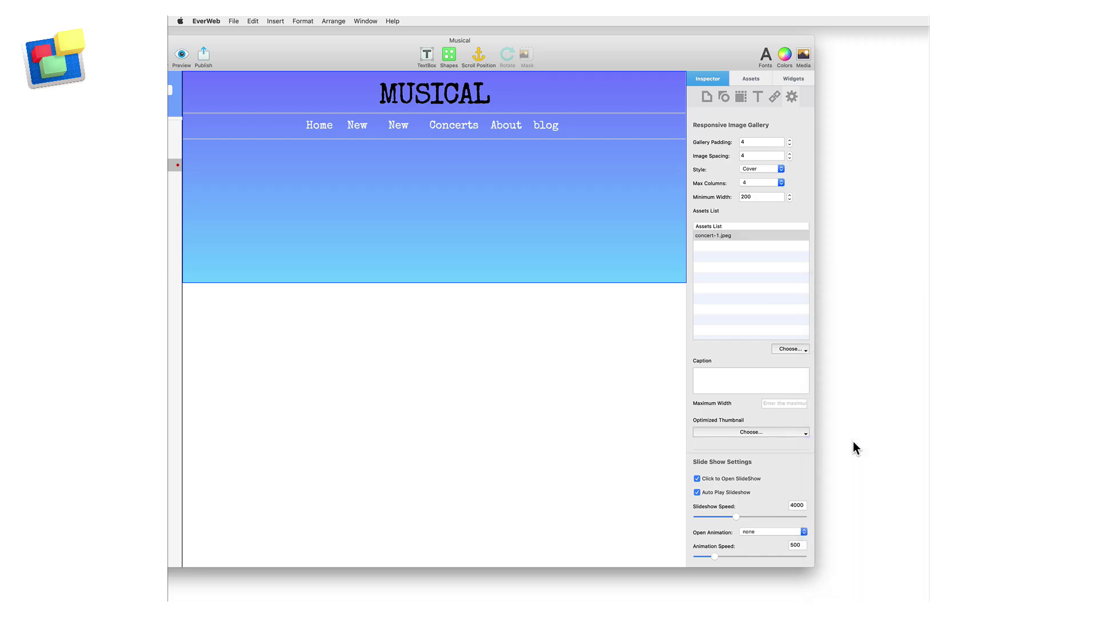
left_click(795, 349)
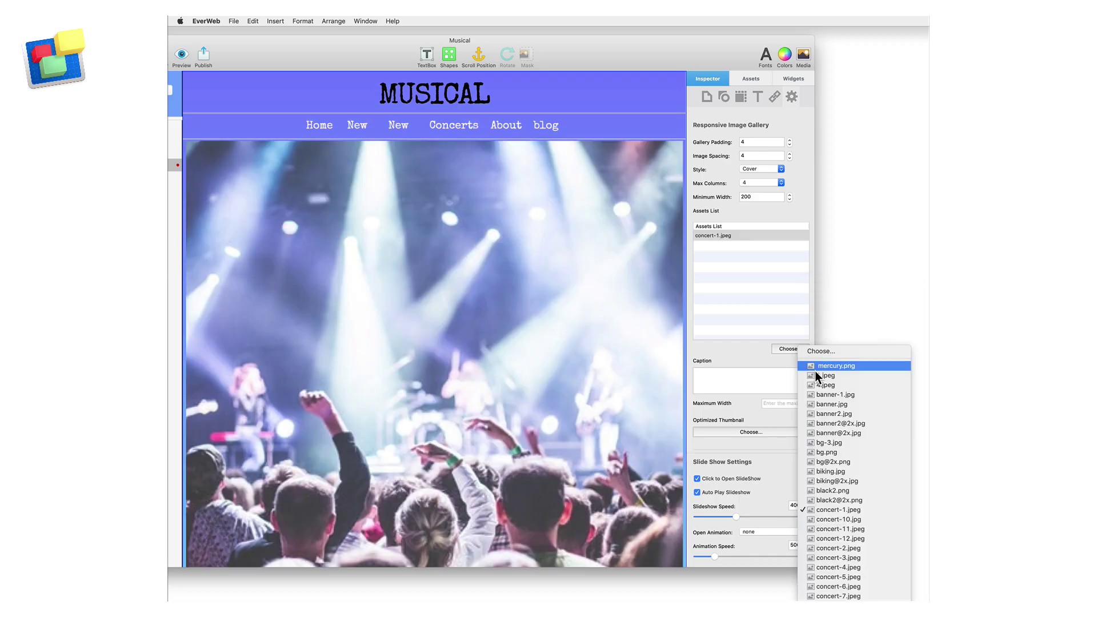
left_click(839, 519)
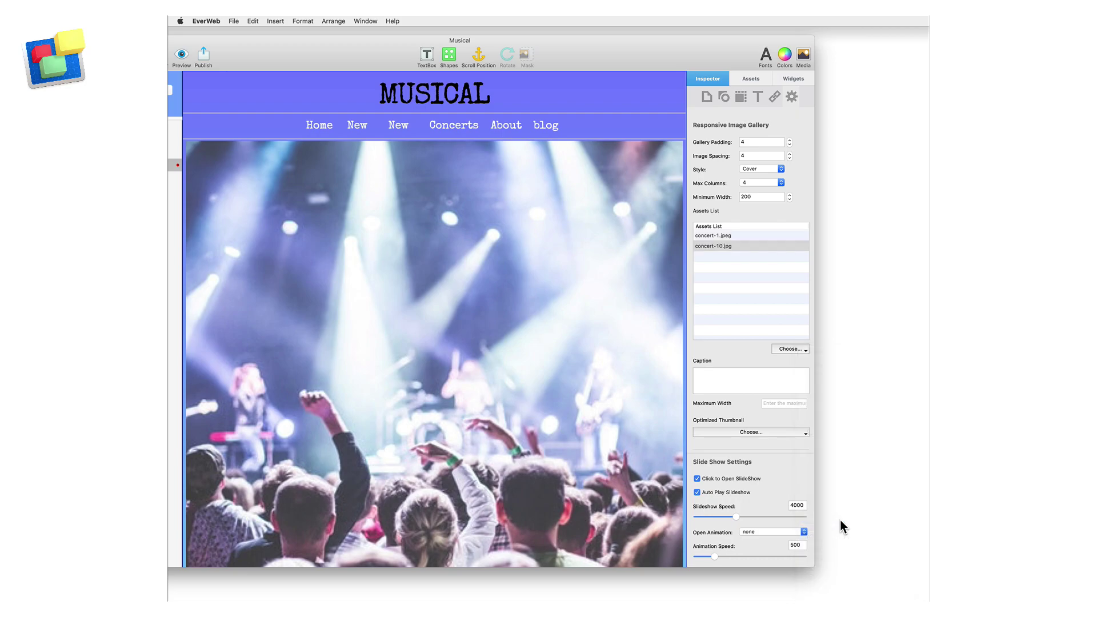
left_click(796, 348)
left_click(835, 565)
left_click(792, 347)
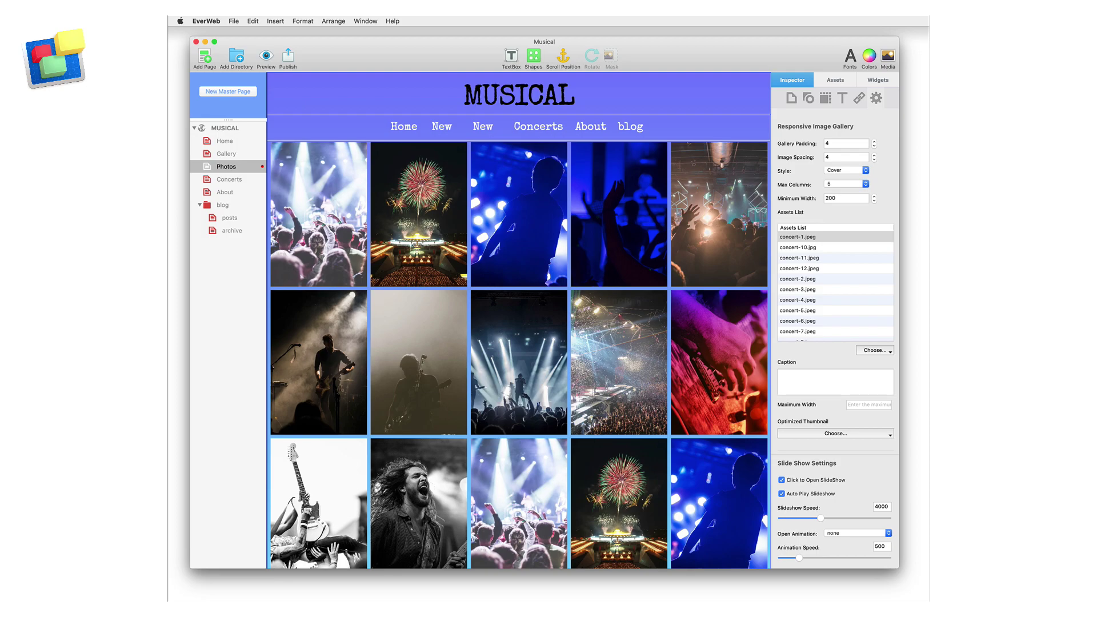
Step: Caption concert-1.jpeg 'This was my first gig!', swap its optimized thumbnail, and check it in preview
type("is was my first gig!")
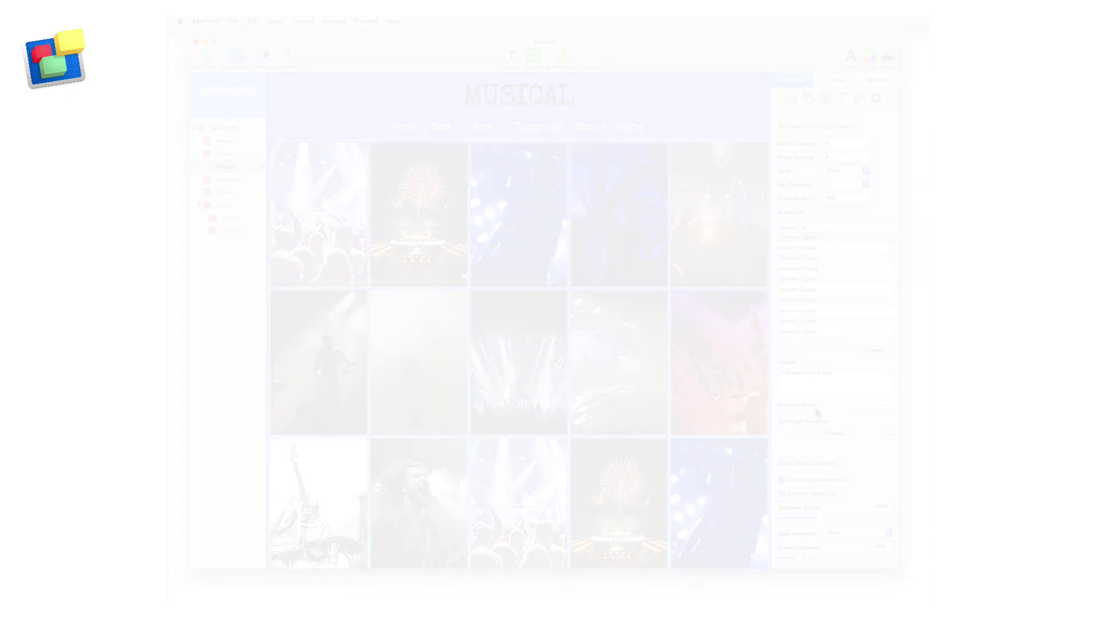
left_click(803, 429)
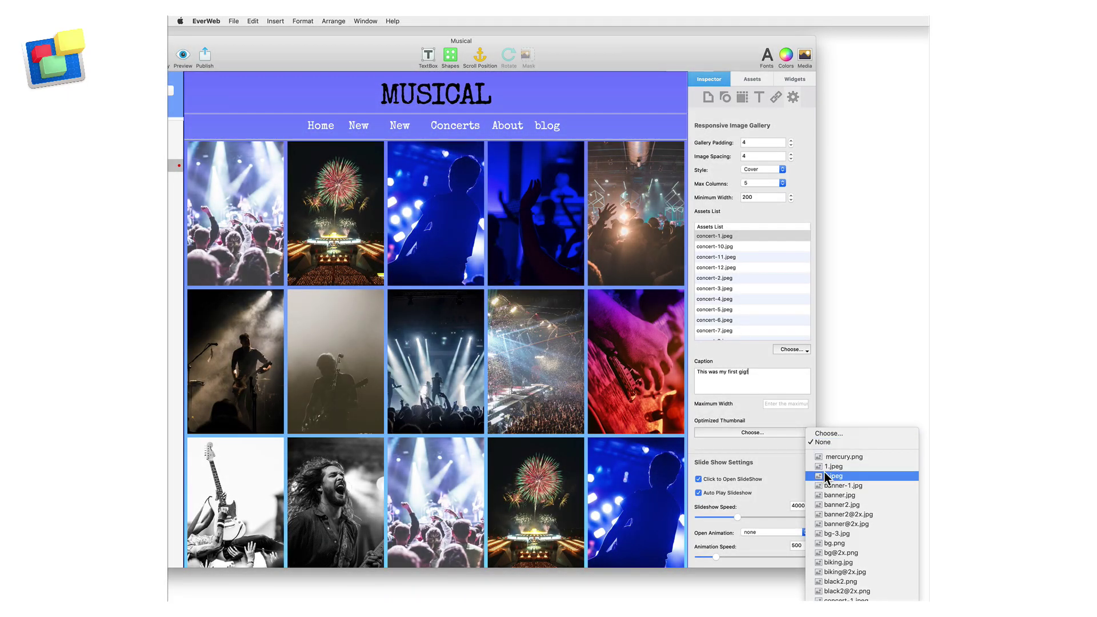
scroll(826, 481, "down", 4)
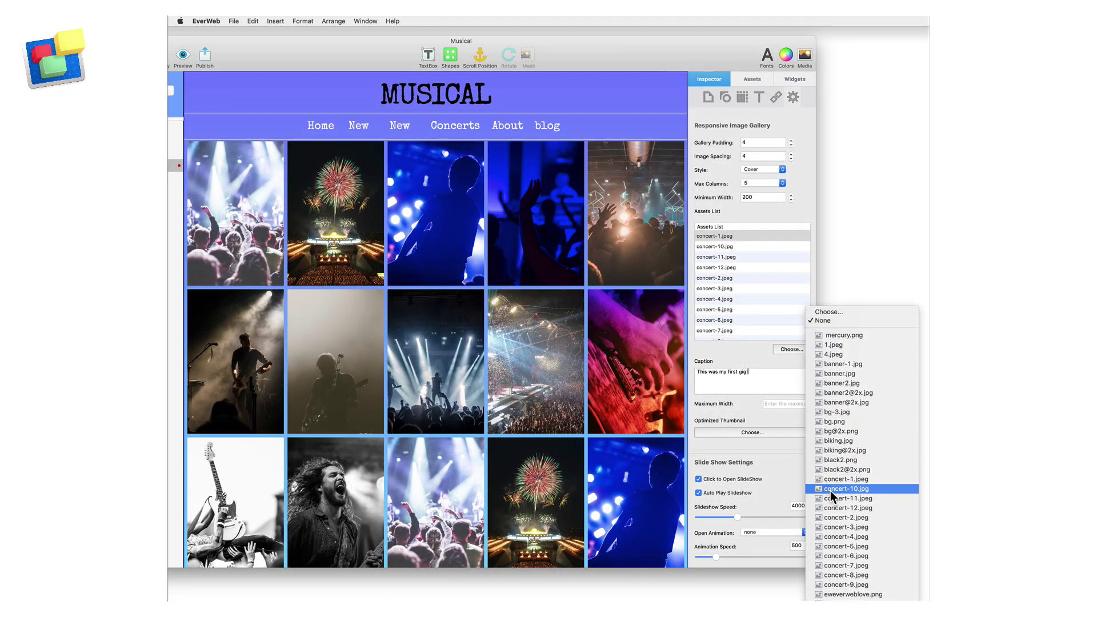
left_click(835, 517)
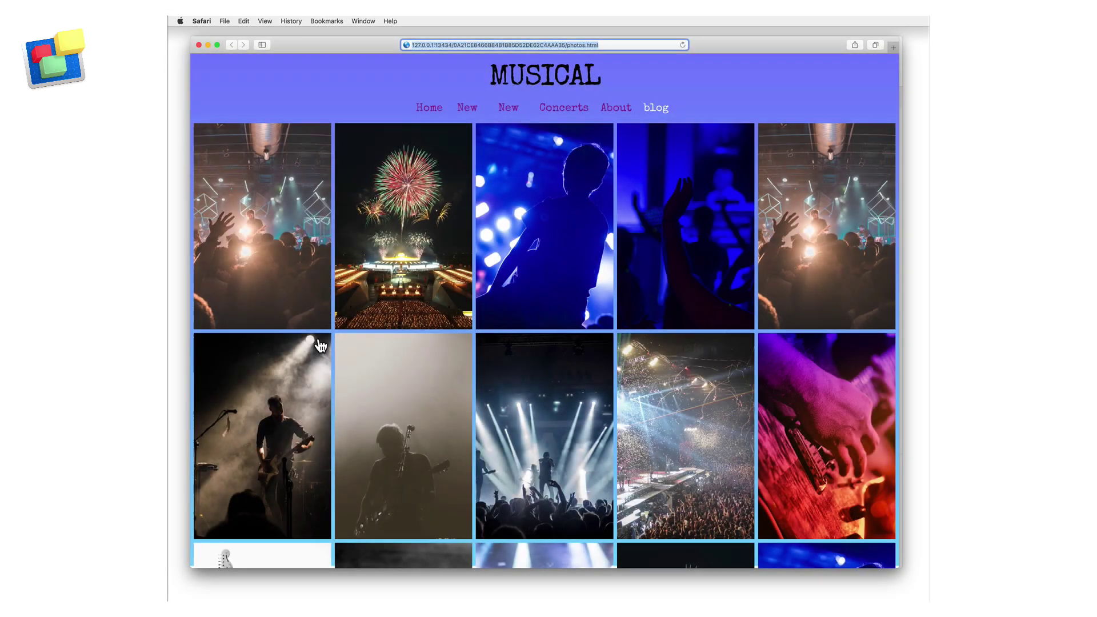
left_click(314, 304)
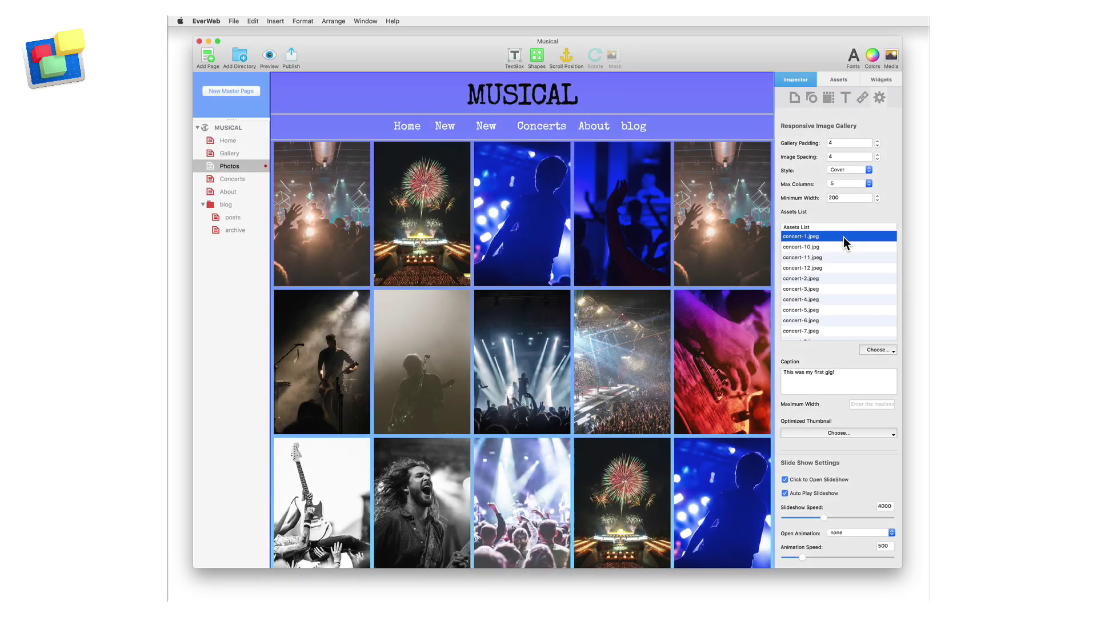
Step: Move concert-11.jpeg up to second place in the Assets List, then select concert-2.jpeg
left_click(840, 258)
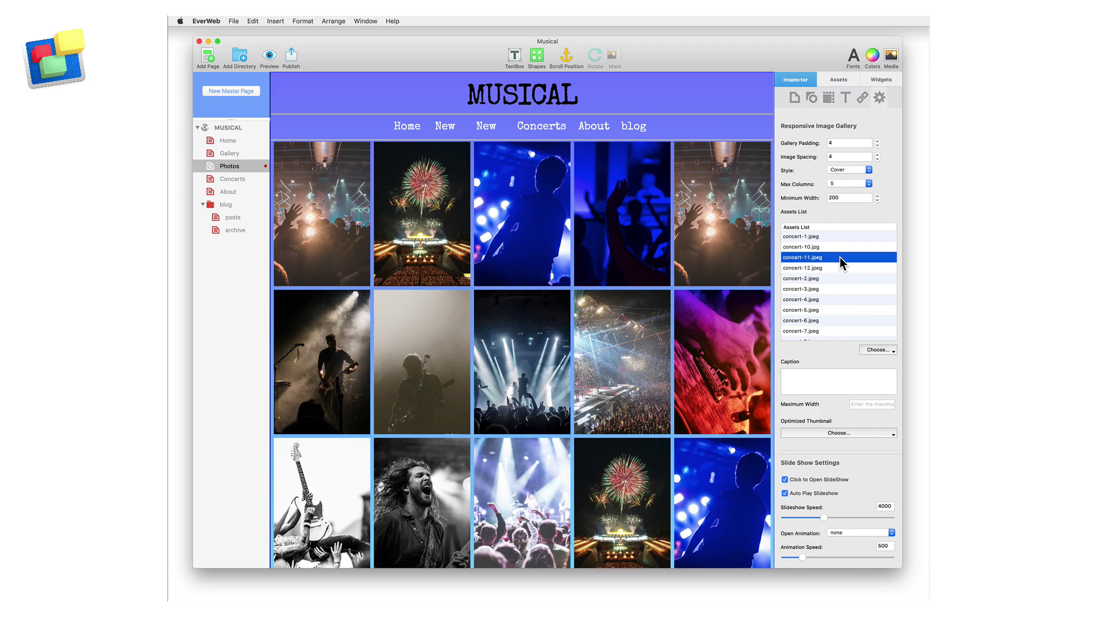
left_click_drag(840, 257, 822, 300)
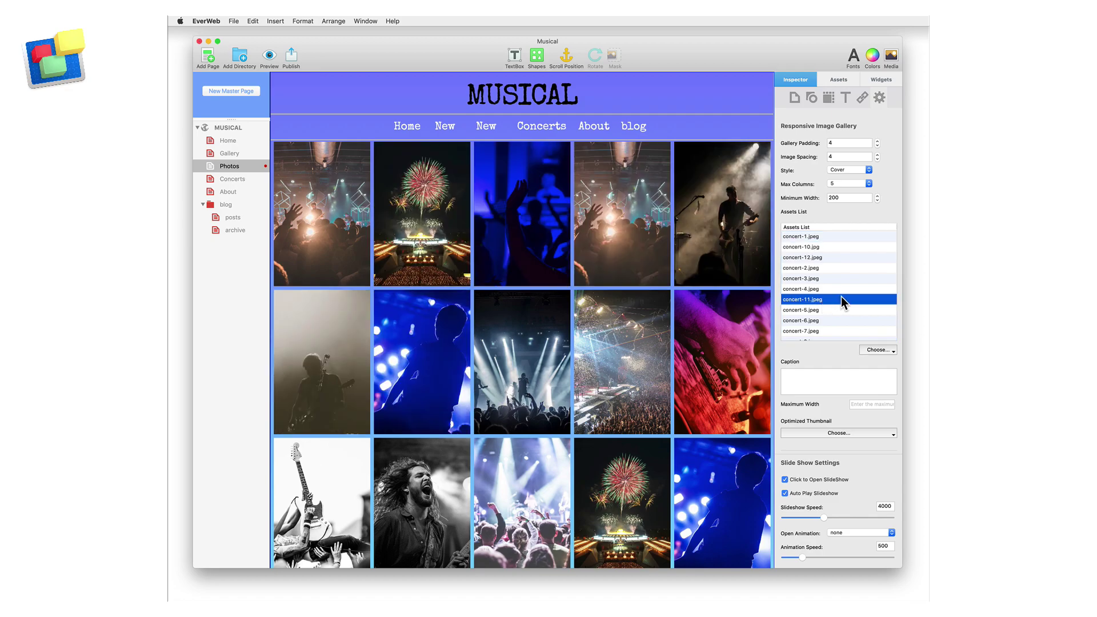
left_click(833, 269)
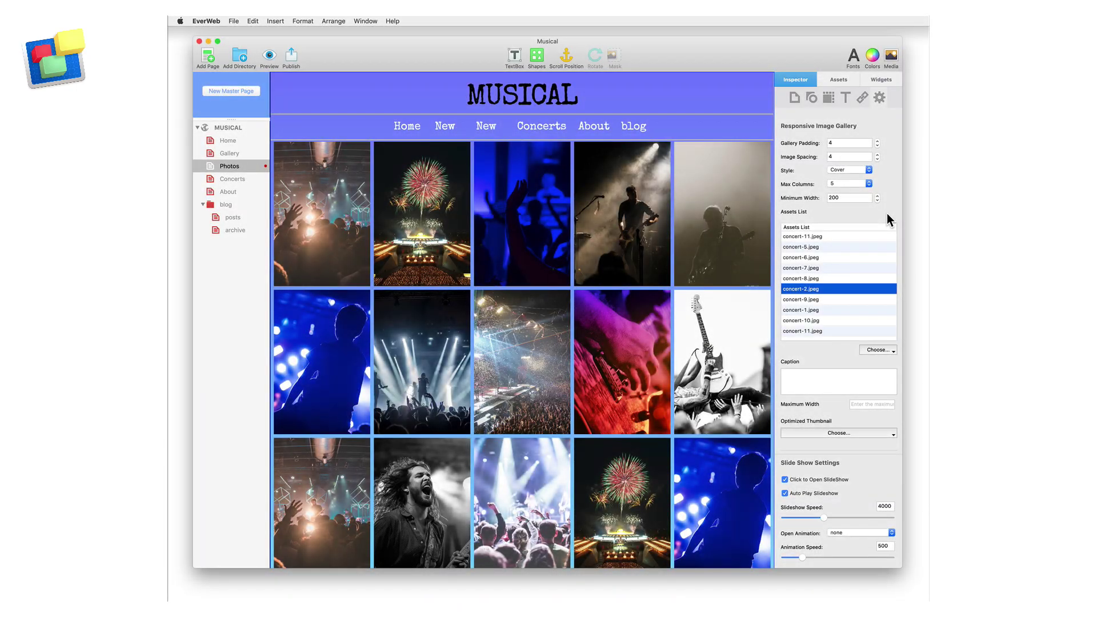
Step: Try gallery padding values of 20 and 50, then reset the padding to 4
double_click(835, 142)
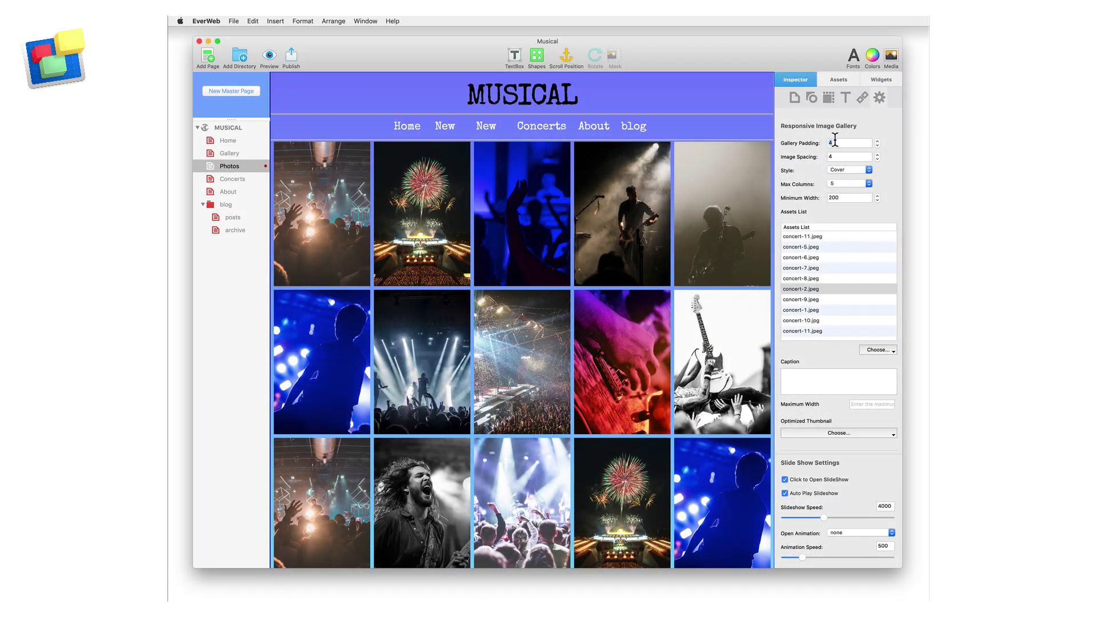
type("20")
key("Return")
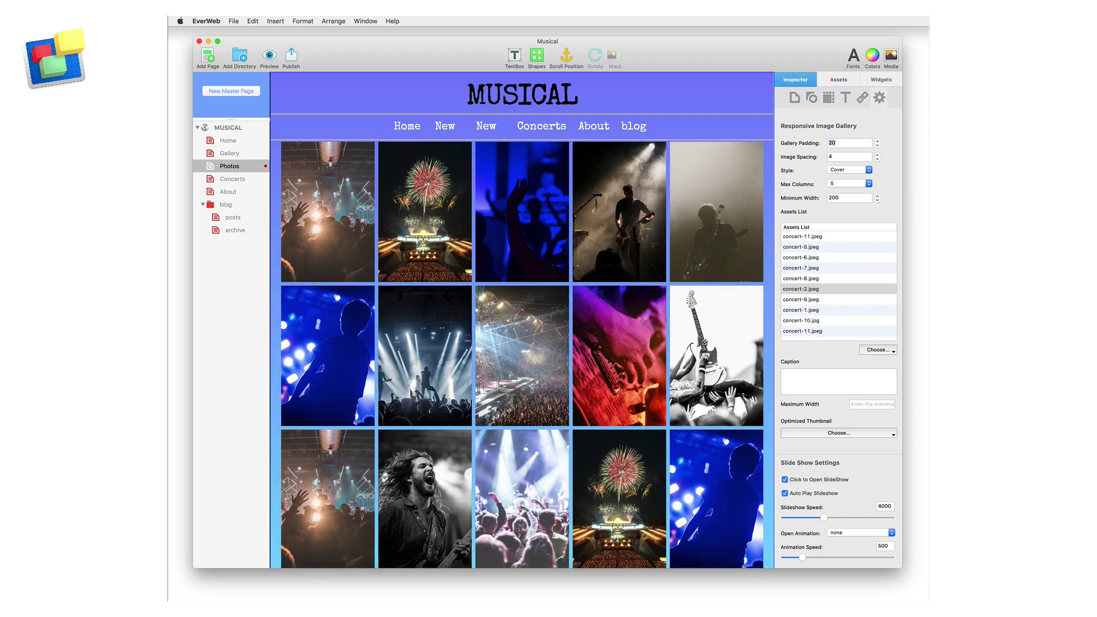
type("50")
key("Return")
type("4")
key("Return")
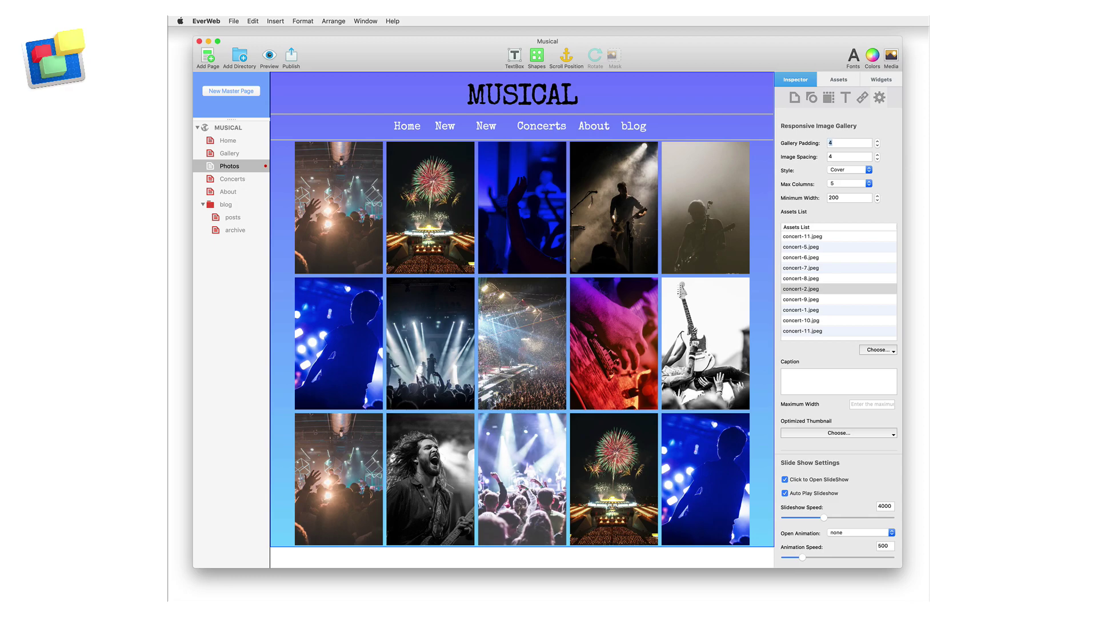
Step: Try image spacing 20, reset it to 4, and choose the Masonry gallery style
key("Tab")
type("20")
key("Return")
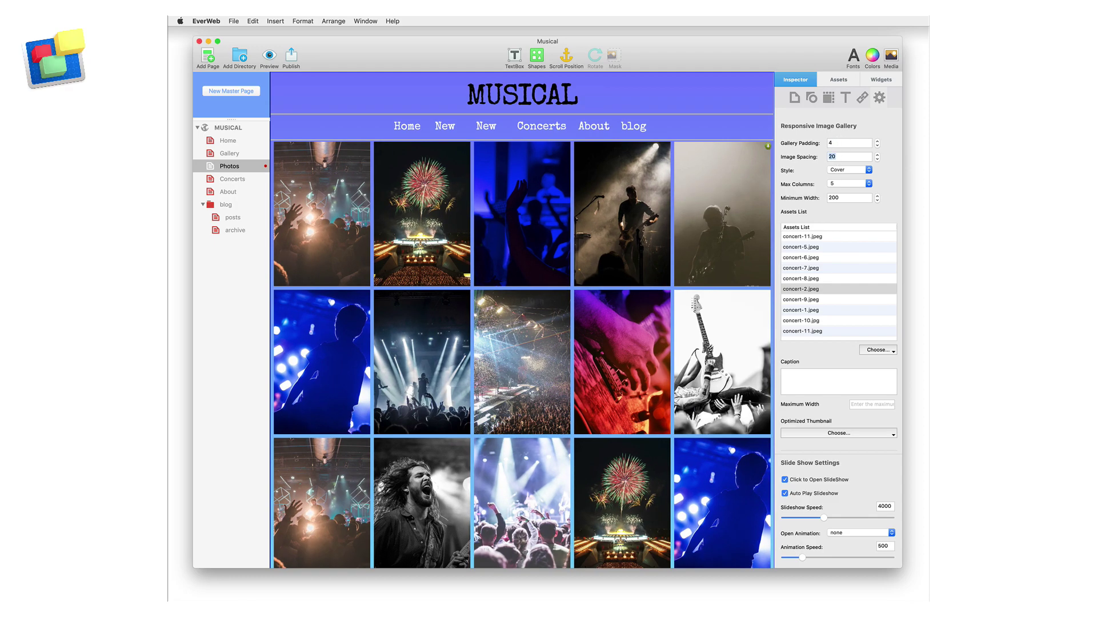
type("4")
key("Return")
left_click(869, 169)
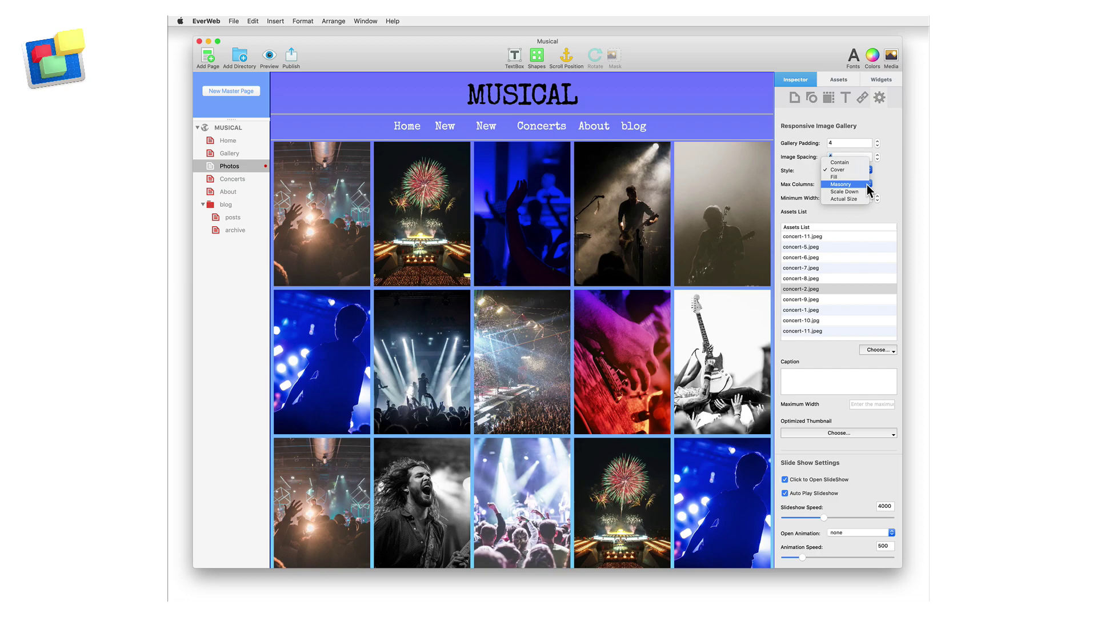
left_click(866, 184)
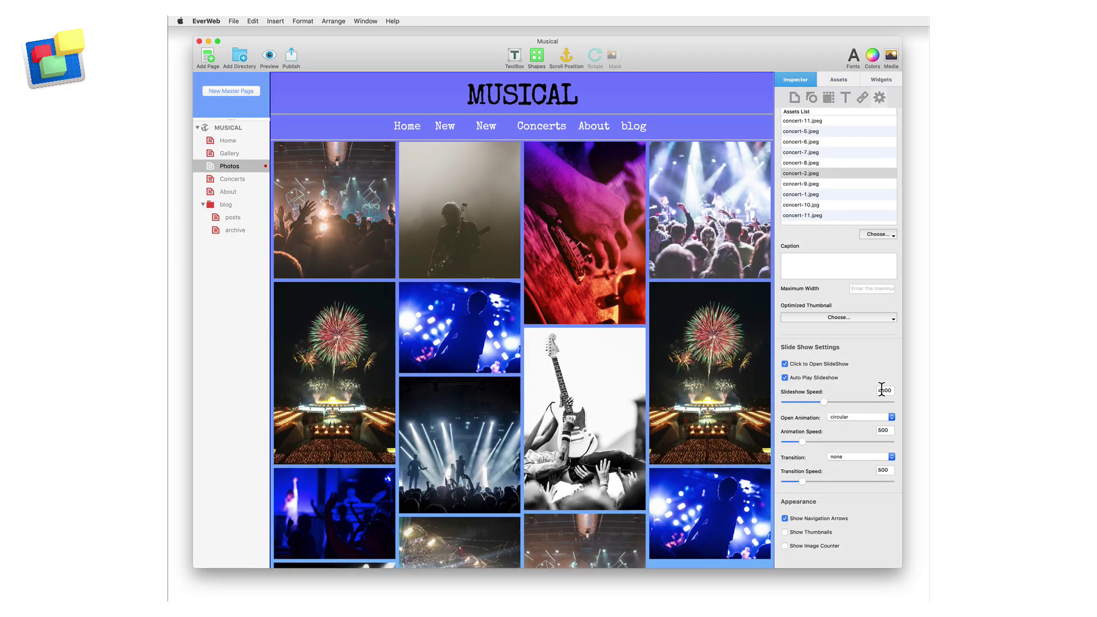
Step: Change the slideshow speed from 4000 to 5000
double_click(881, 391)
type("5000")
key("Return")
type("5000")
key("Return")
Step: Switch the slideshow's opening animation to none, then back to circular
left_click(890, 418)
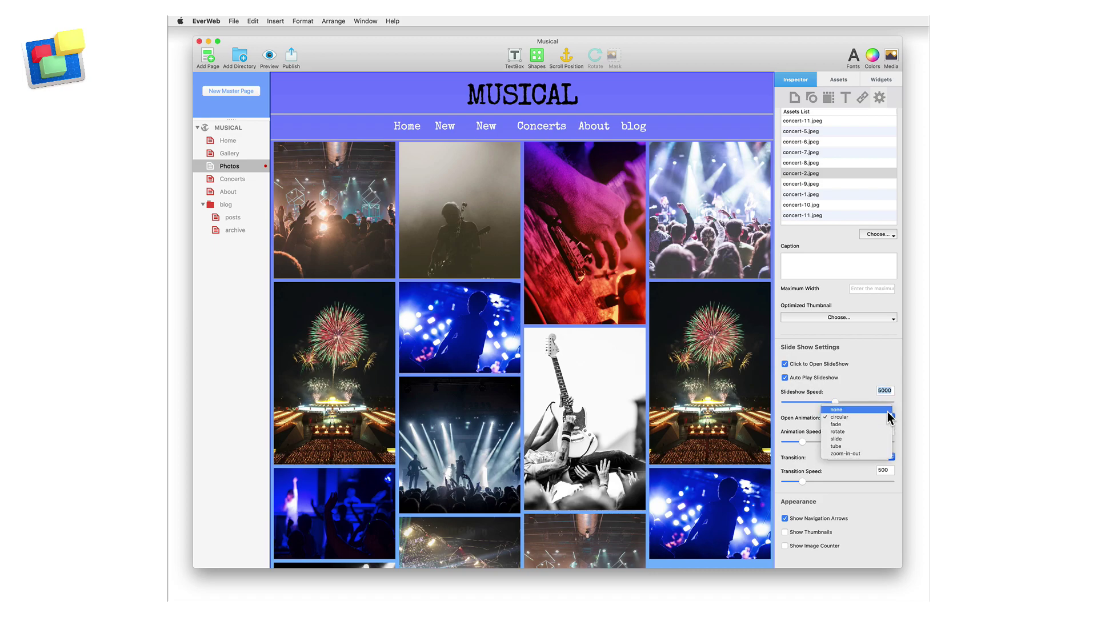
left_click(887, 411)
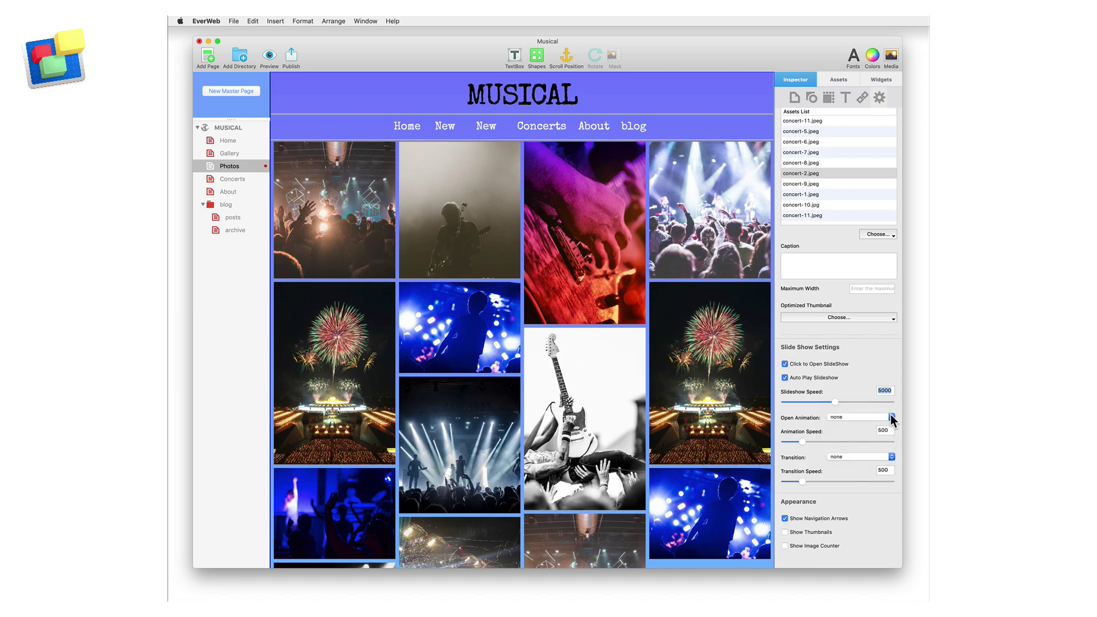
left_click(890, 418)
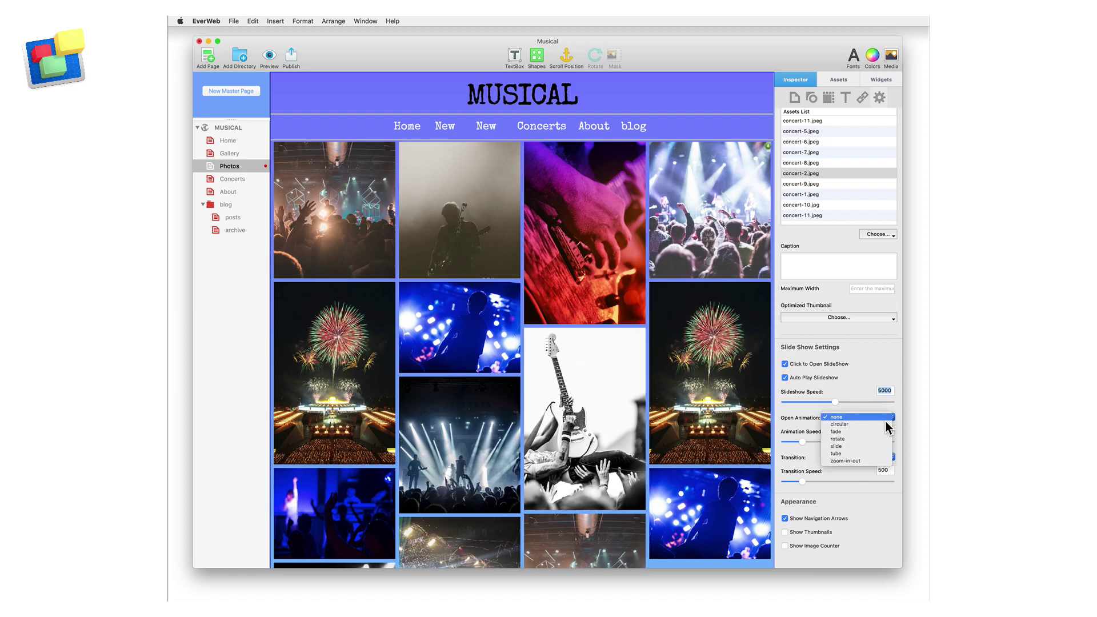
left_click(885, 425)
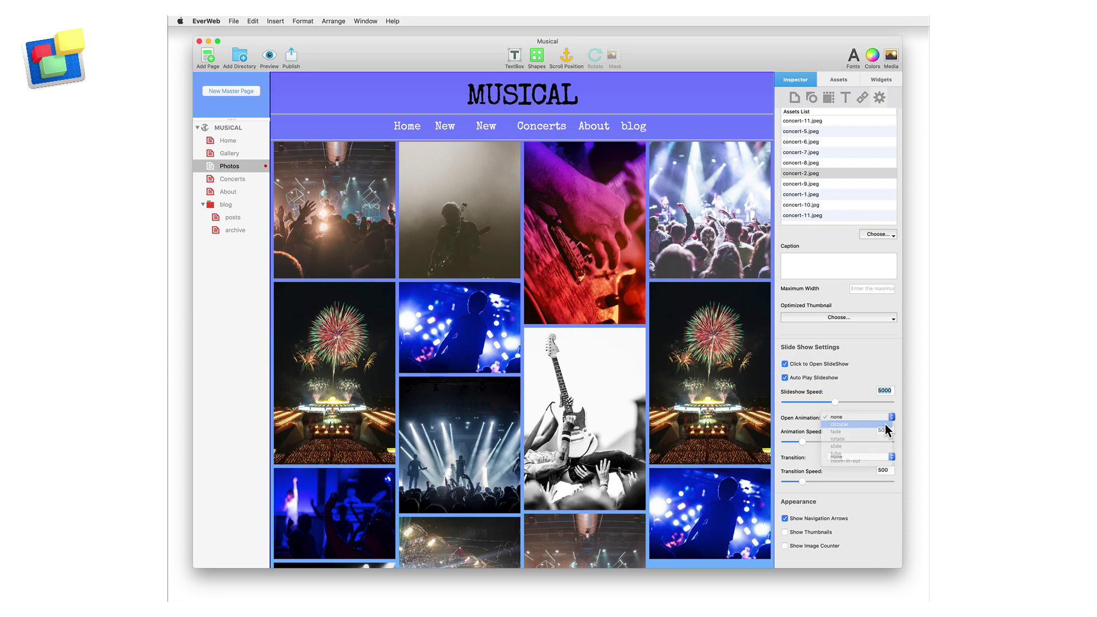
Step: Enter 600 as the animation speed, then fine-tune it with the slider
left_click(888, 431)
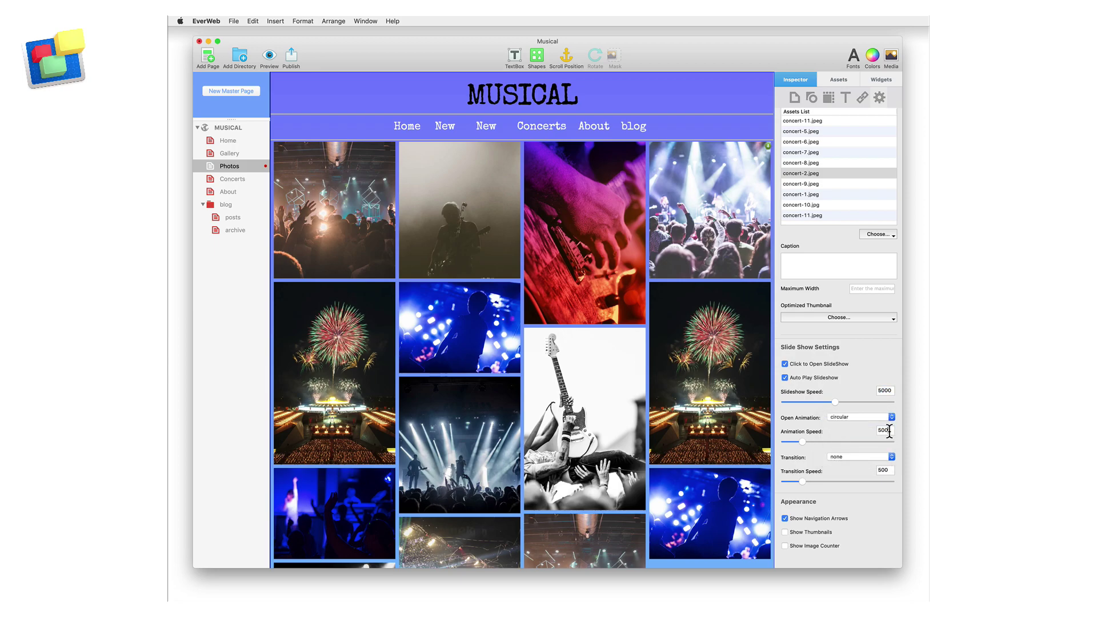
double_click(888, 431)
type("6")
key("Return")
mouse_move(804, 442)
left_mouse_down()
mouse_move(795, 441)
mouse_move(814, 443)
mouse_move(802, 442)
left_mouse_up()
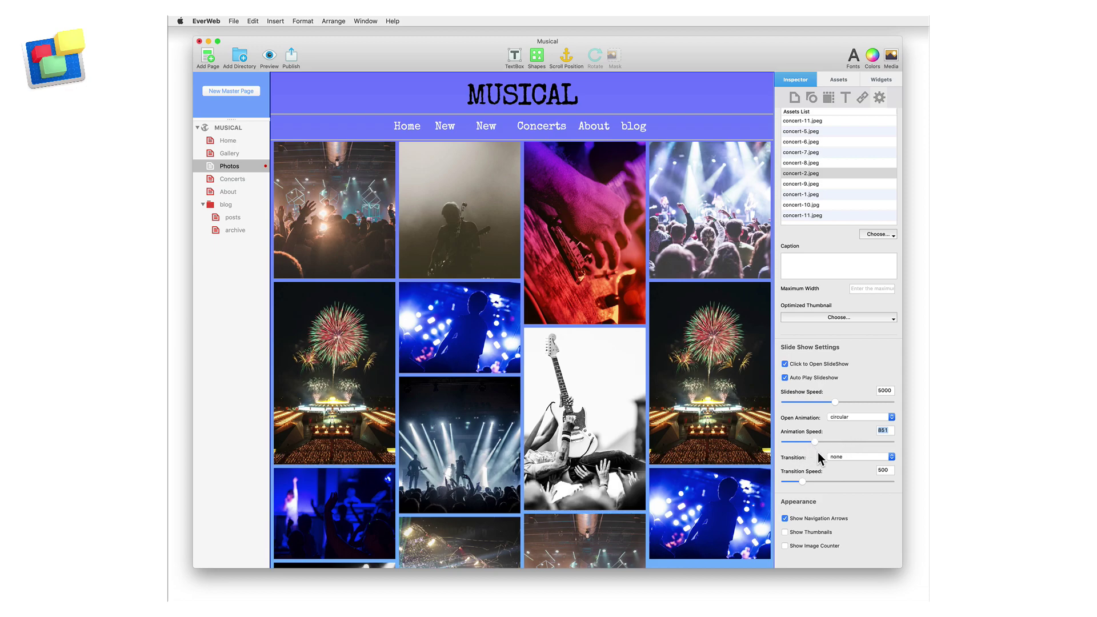
Step: Give the slideshow a slide transition with a transition speed of 650
left_click(850, 456)
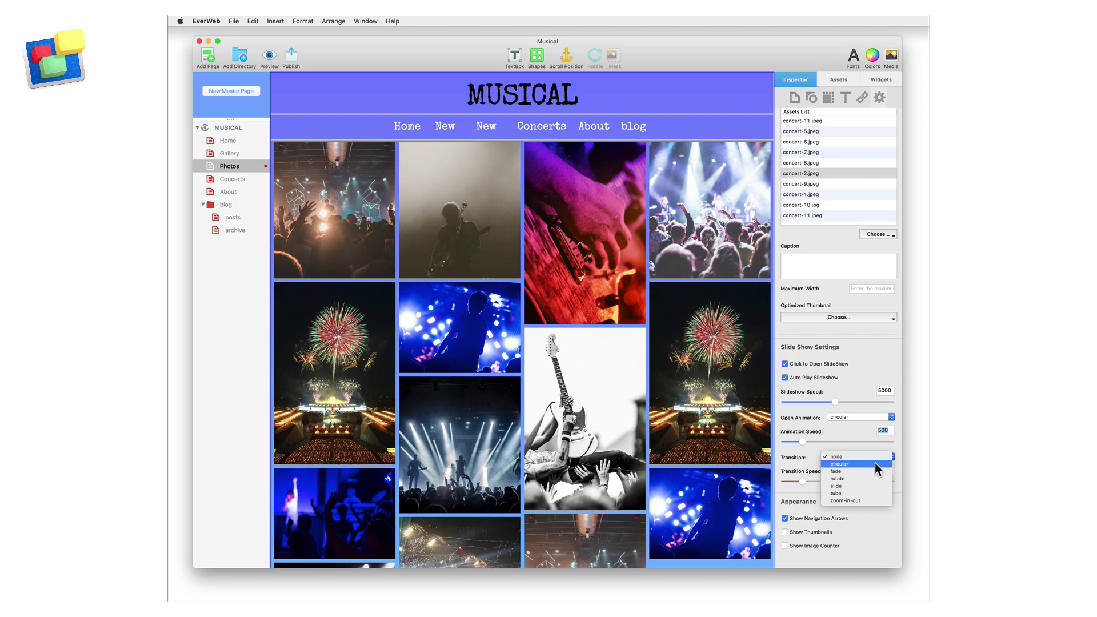
left_click(879, 485)
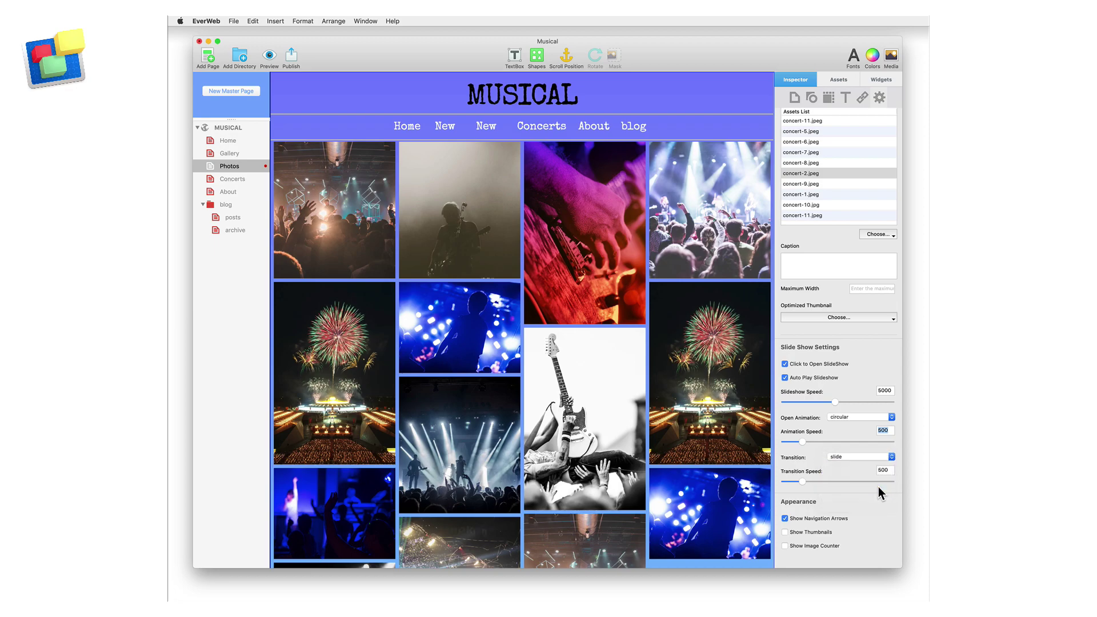
key("Tab")
type("5")
key("Return")
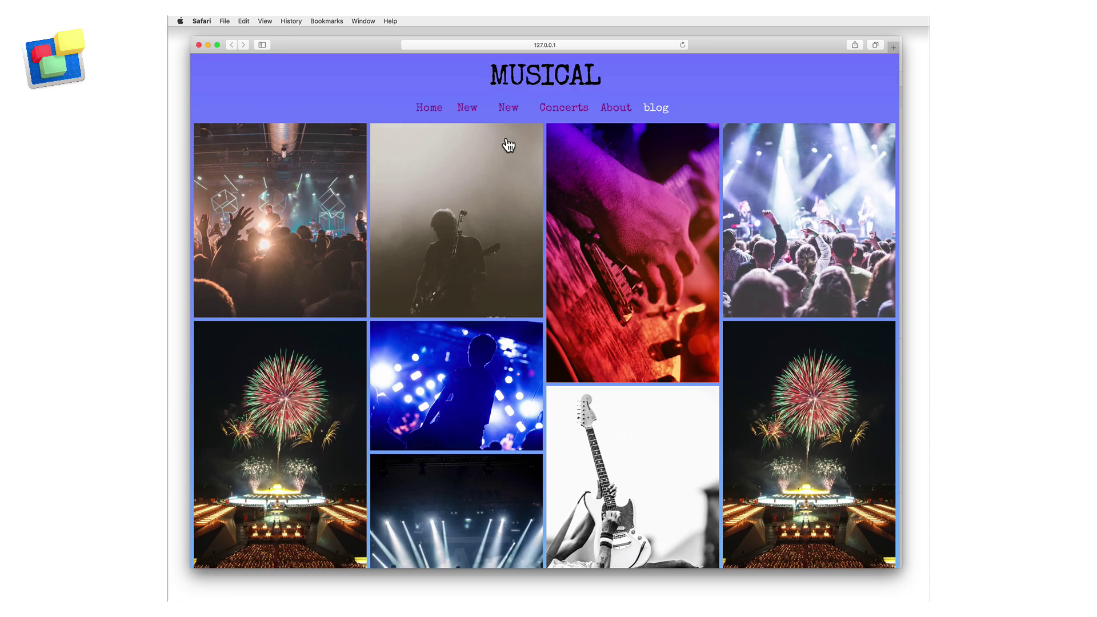
left_click(487, 202)
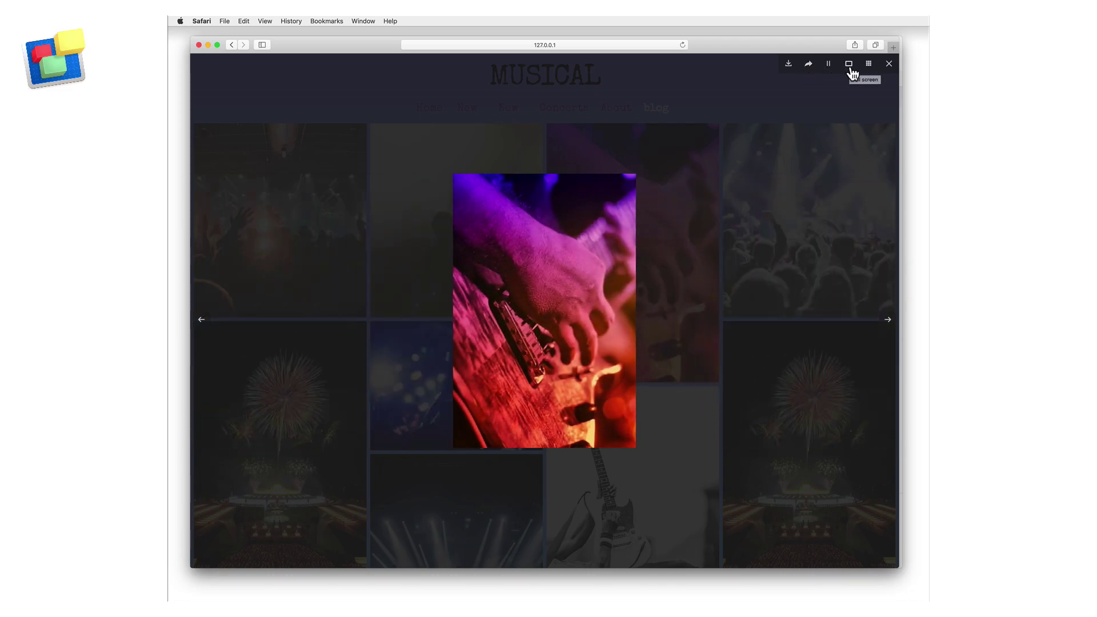
left_click(889, 65)
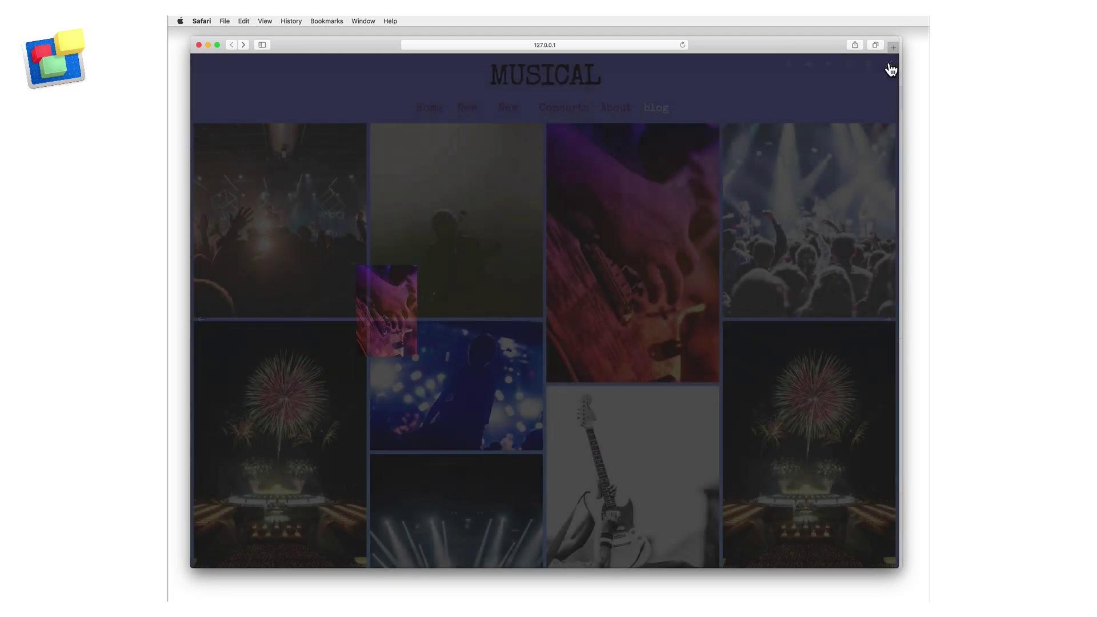